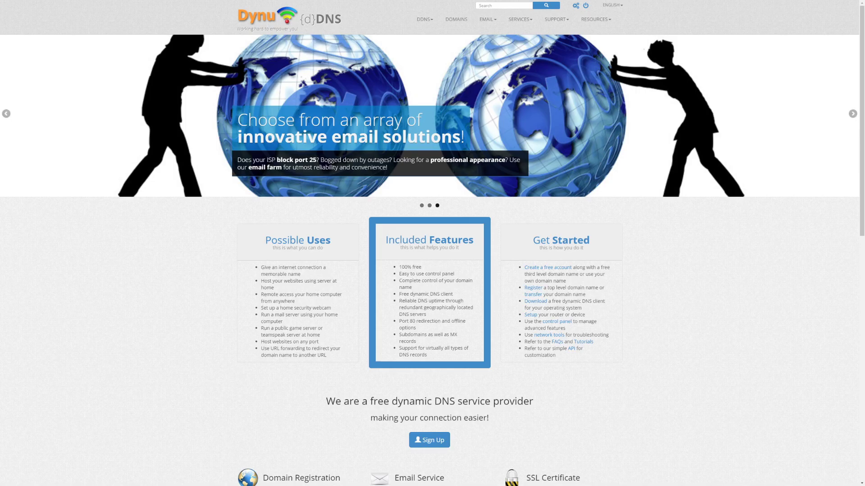
- Register the dynamic DNS host name schwoby under the freeddns.org domain in Dynu
left_click(429, 439)
left_click(307, 116)
type("schwoby")
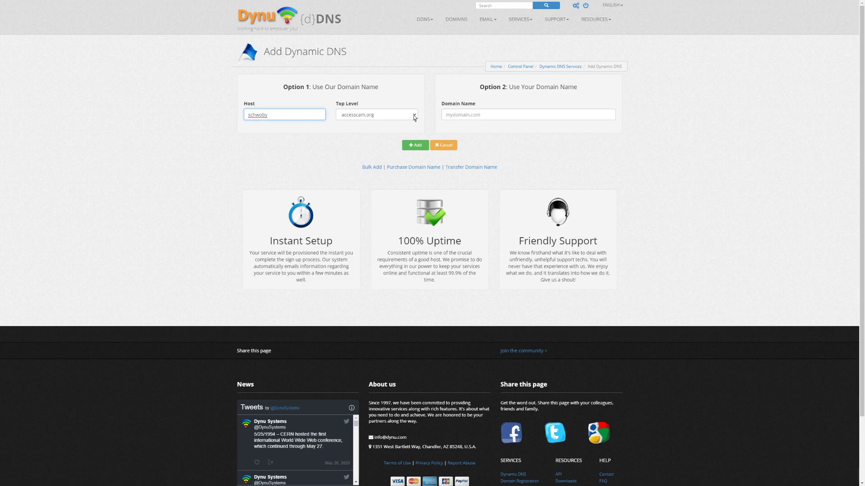
left_click(409, 116)
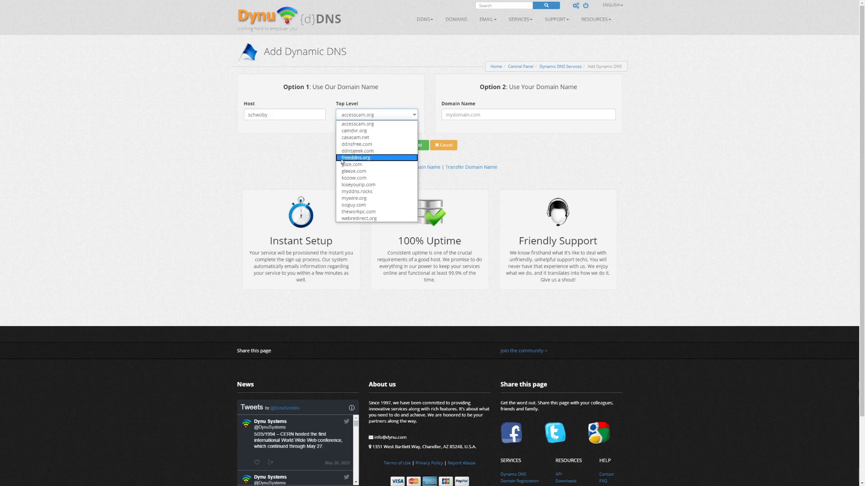
left_click(353, 158)
left_click(415, 145)
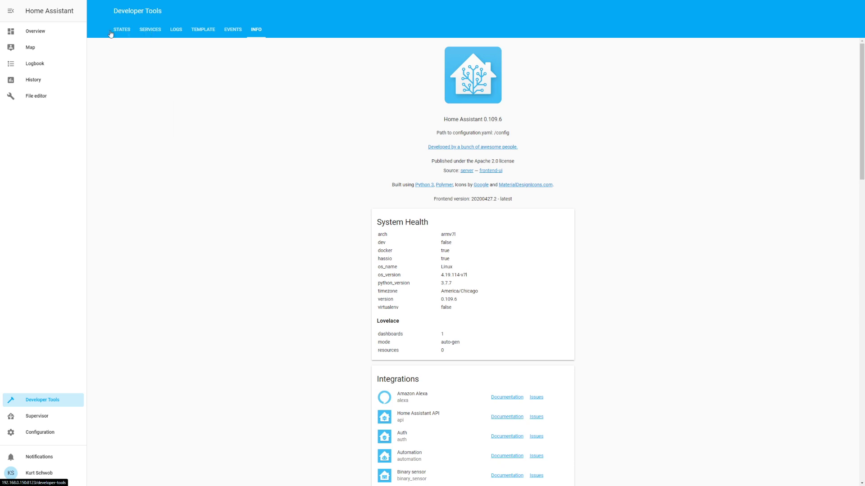
- In the Developer Tools Services tab, search for turn_on and select light.turn_on
left_click(148, 32)
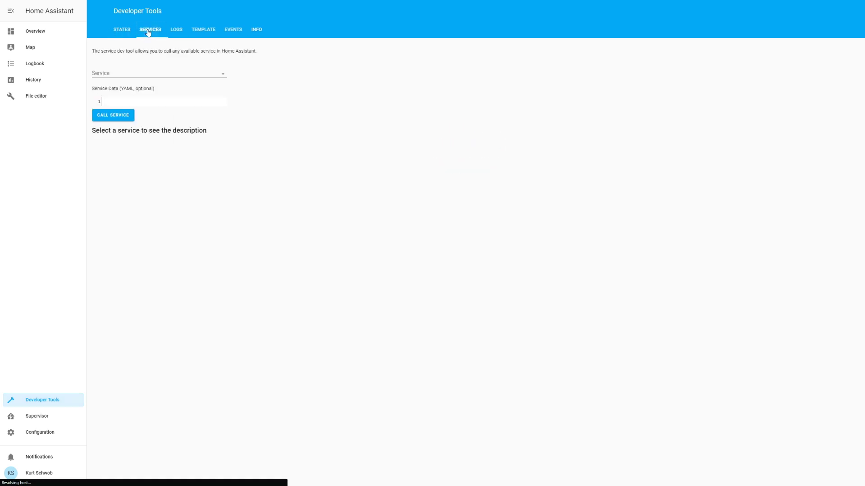
left_click(224, 76)
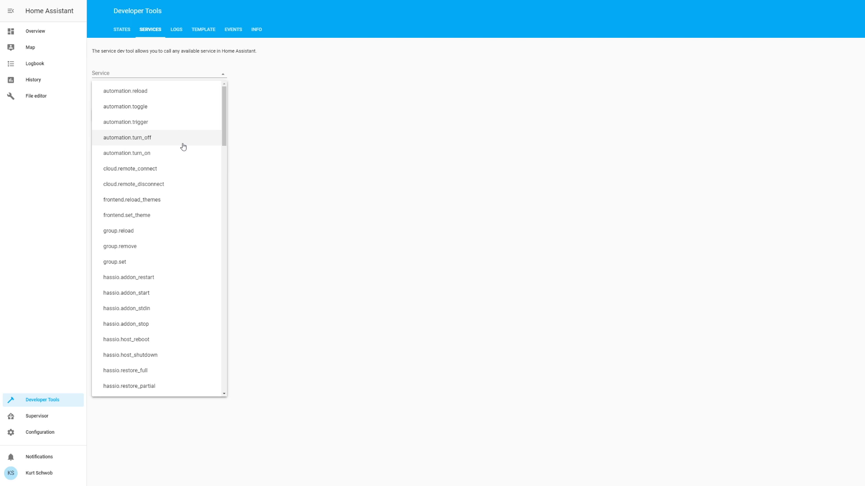
left_click(118, 73)
type("light")
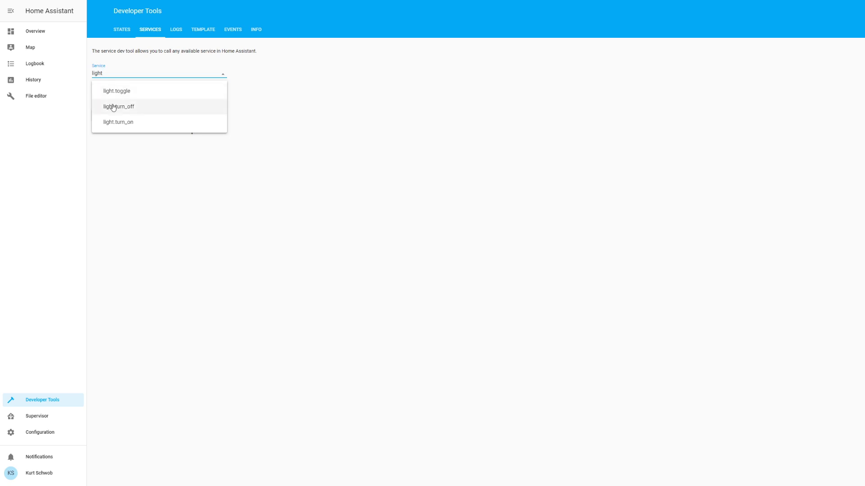
double_click(122, 70)
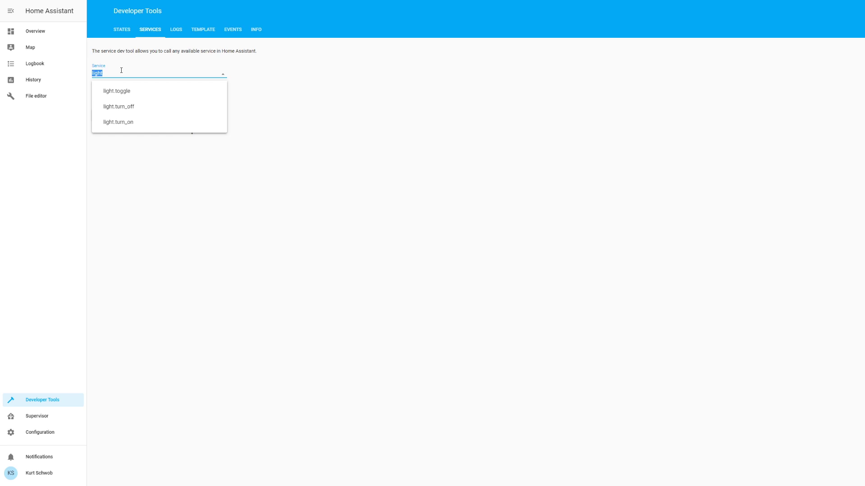
type("swi")
double_click(121, 70)
type("turn_on")
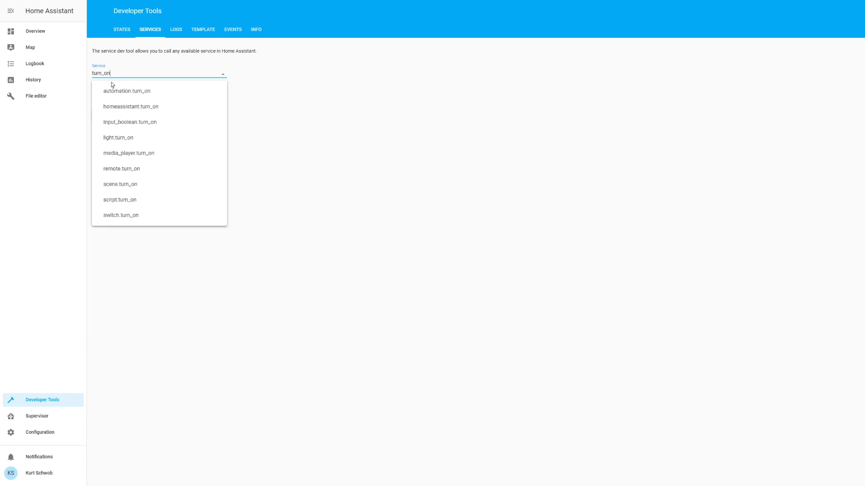
left_click(116, 139)
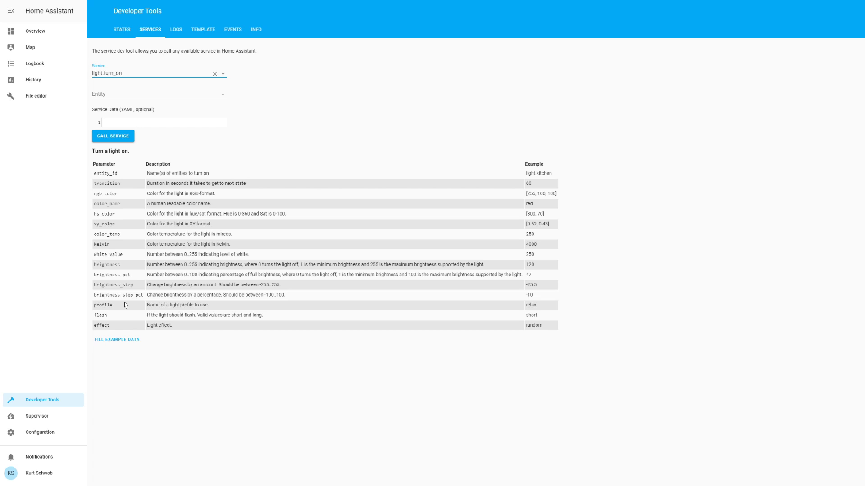
- Fill in the example service data and target the LED6 - Stream Status light
left_click(118, 339)
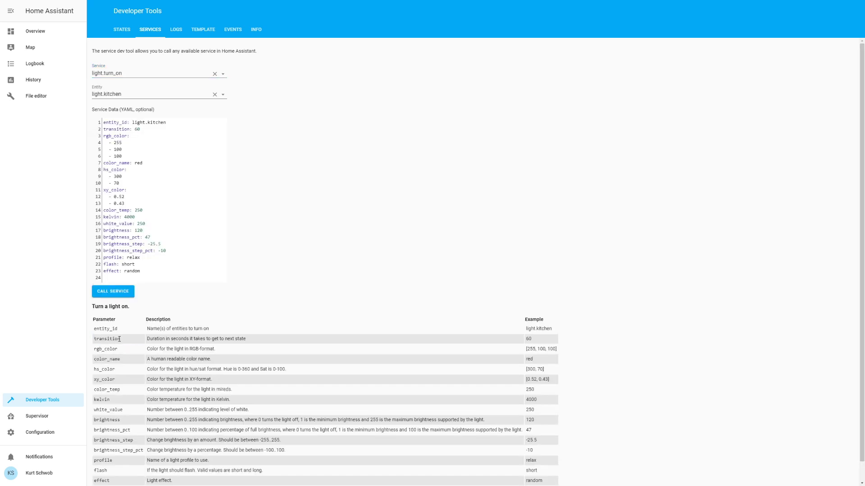
left_click(222, 94)
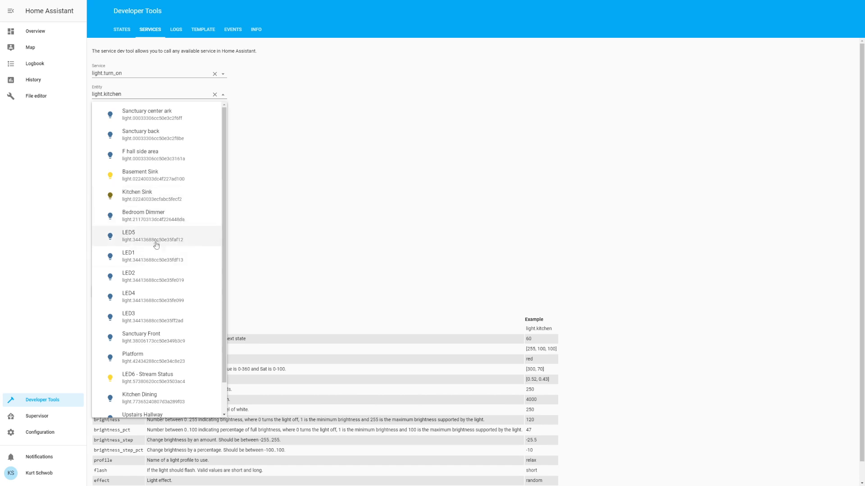
scroll(156, 245, "down", 1)
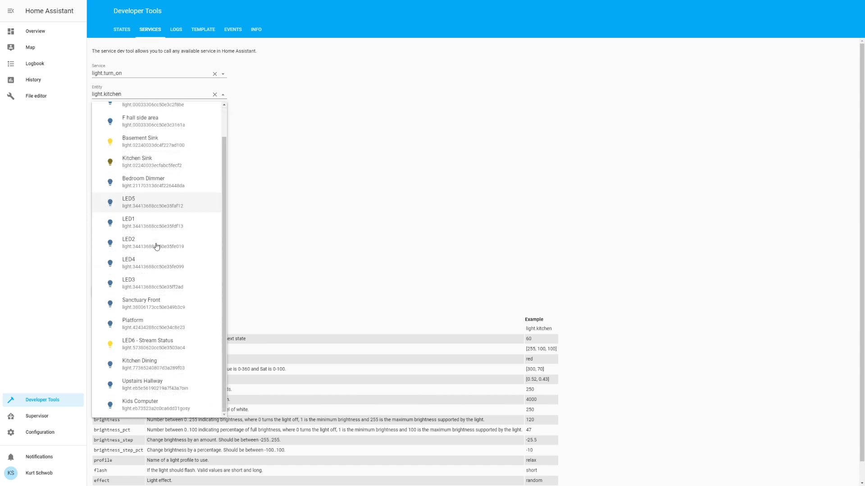
left_click(150, 340)
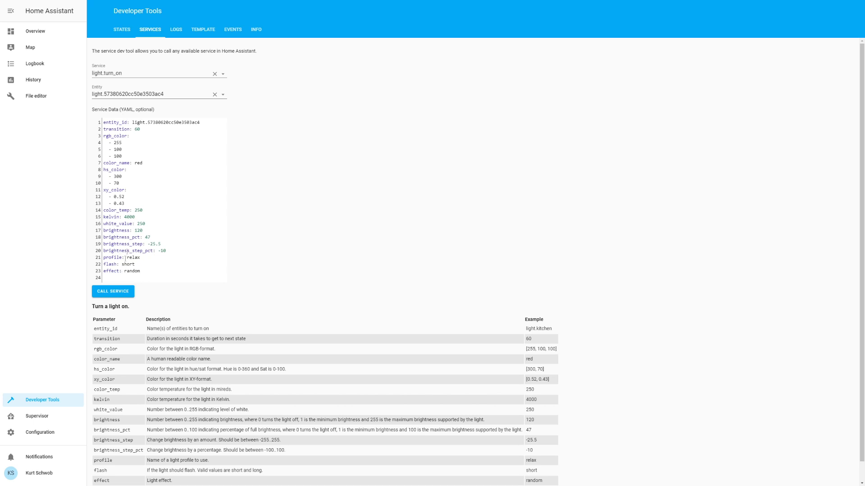
- Delete the transition line and the hs_color through white_value lines from the YAML
left_click(119, 129)
key("shift+Down")
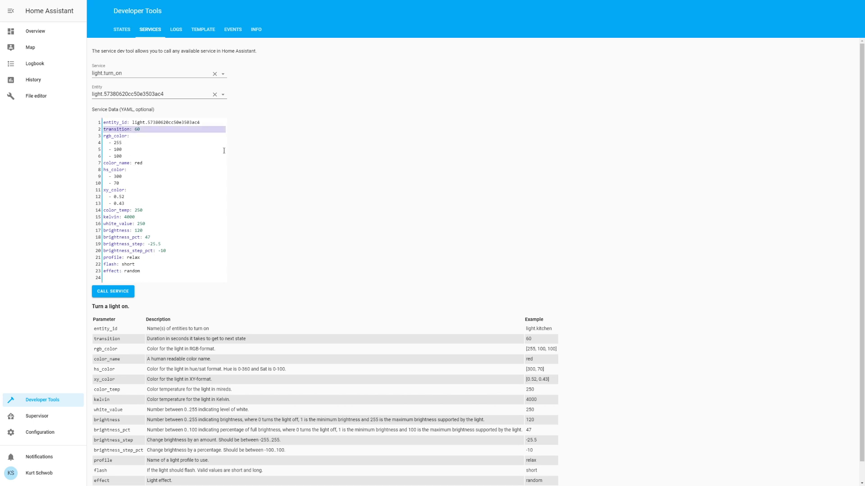
key("Delete")
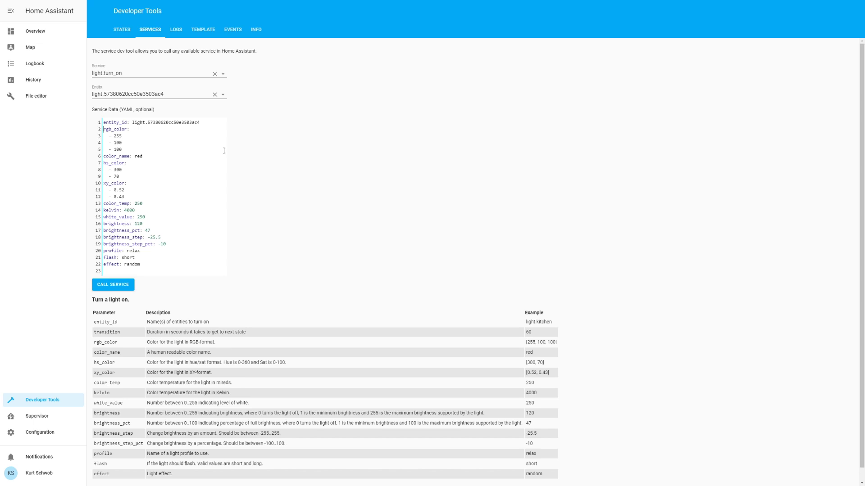
key("Down")
key("Down")
key("Down")
key("ctrl+d")
key("ctrl+d")
key("ctrl+d")
key("ctrl+d")
key("ctrl+d")
key("ctrl+d")
key("ctrl+d")
key("ctrl+d")
key("ctrl+d")
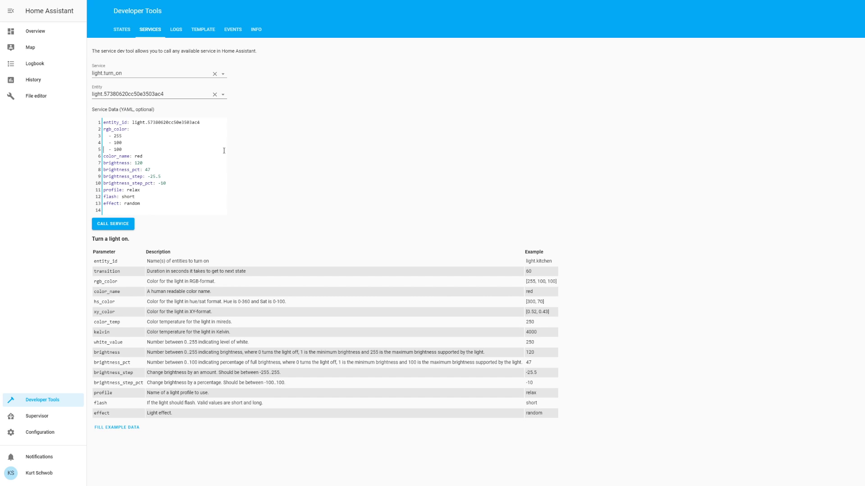
- Remove the rgb_color, brightness and brightness_step lines, leaving color_name red and brightness_pct 47
key("Up")
key("Up")
key("shift+Right")
key("shift+Right")
key("shift+Right")
key("Down")
key("Down")
key("Down")
key("Down")
key("shift+Up")
key("shift+Up")
key("shift+Up")
key("shift+Up")
key("shift+Up")
key("shift+Down")
key("BackSpace")
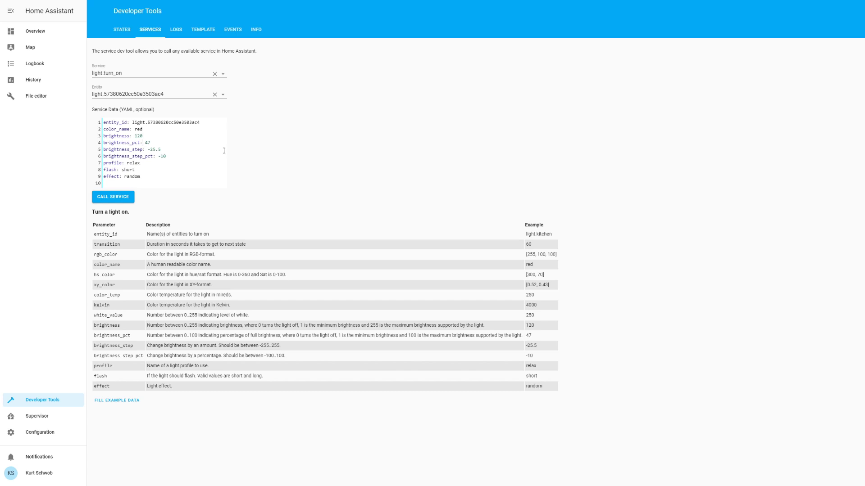
key("ctrl+d")
key("shift+Down")
key("shift+Down")
key("shift+Down")
key("shift+Down")
key("shift+Down")
key("Delete")
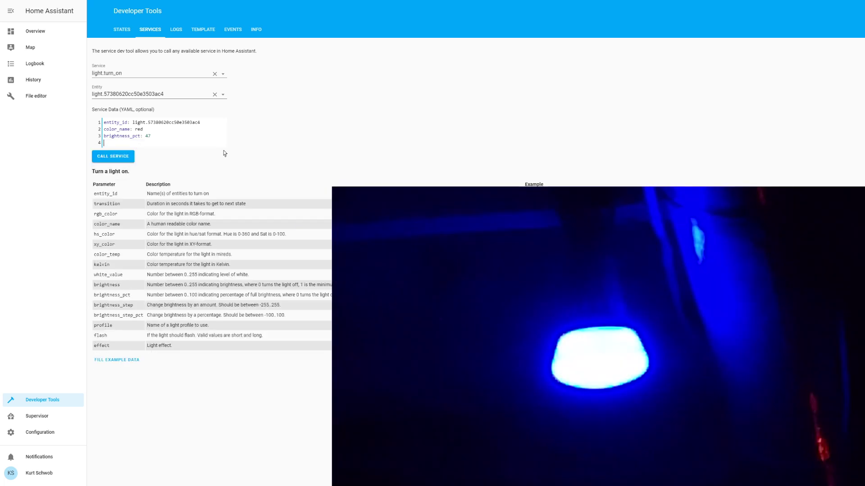
- Call light.turn_on to turn LED6 red, copy the service data, and start a new automation
left_click(111, 157)
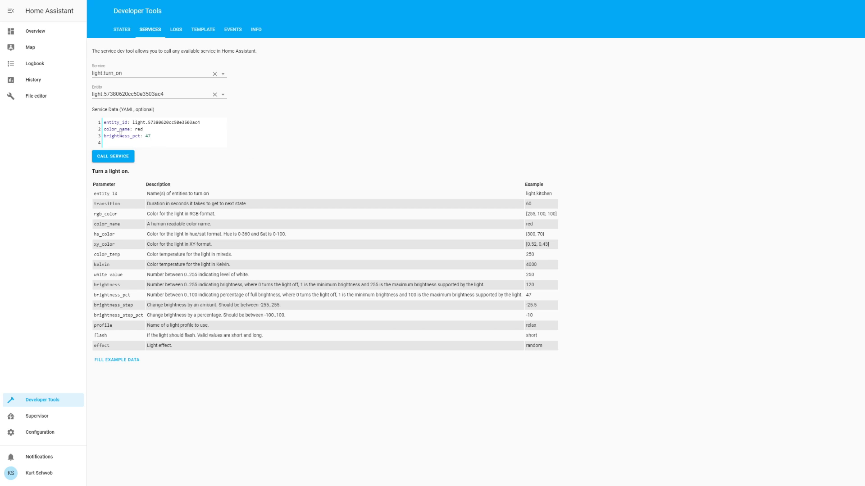
left_click_drag(151, 136, 83, 121)
key("ctrl+c")
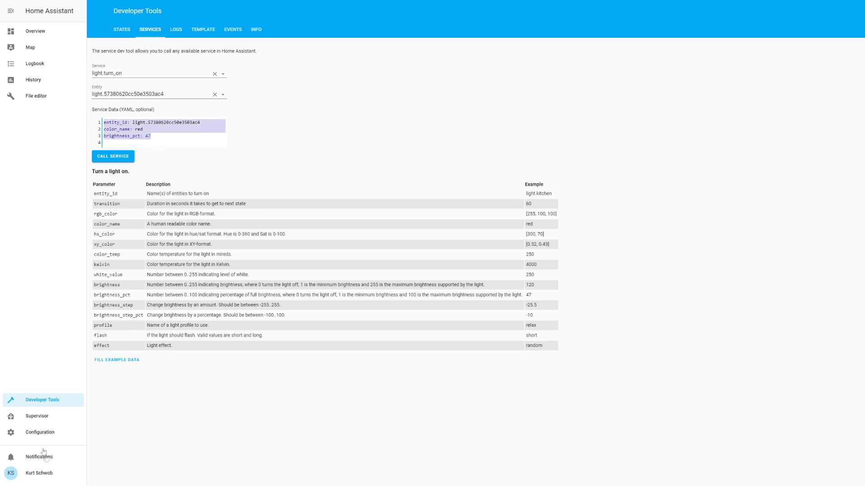
left_click(42, 435)
left_click(485, 196)
left_click(846, 472)
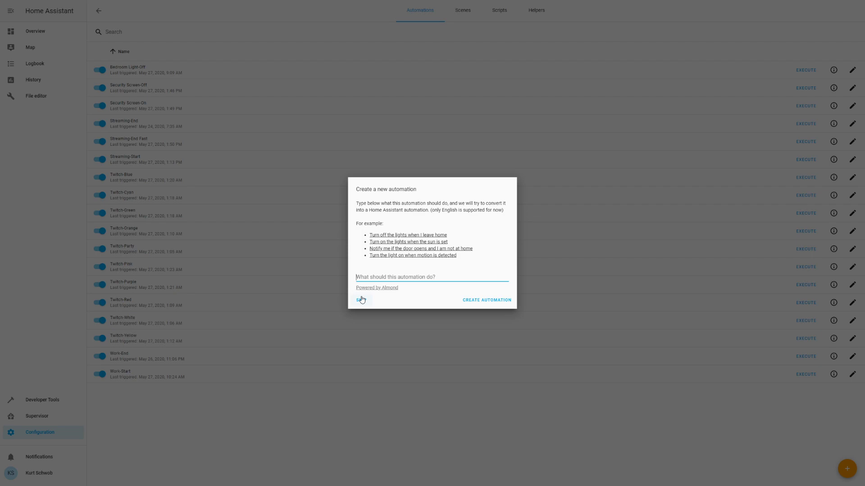
- Start a blank automation and name it Test Light
left_click(359, 303)
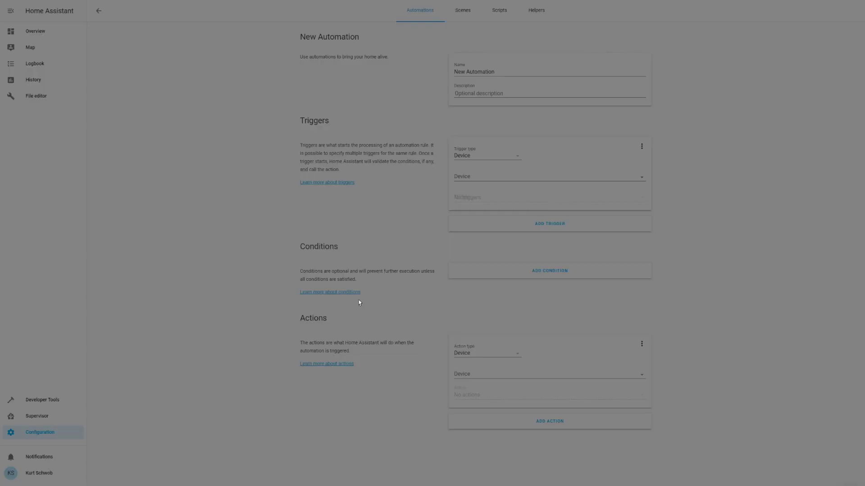
triple_click(476, 72)
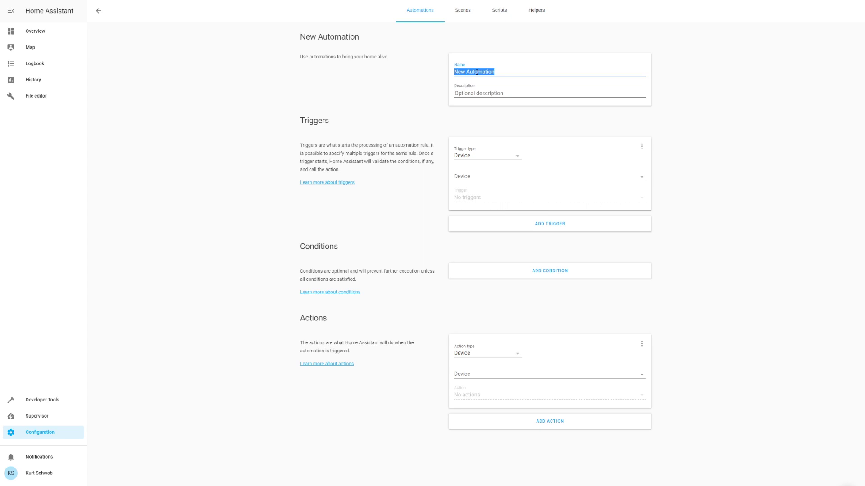
type("Test Light")
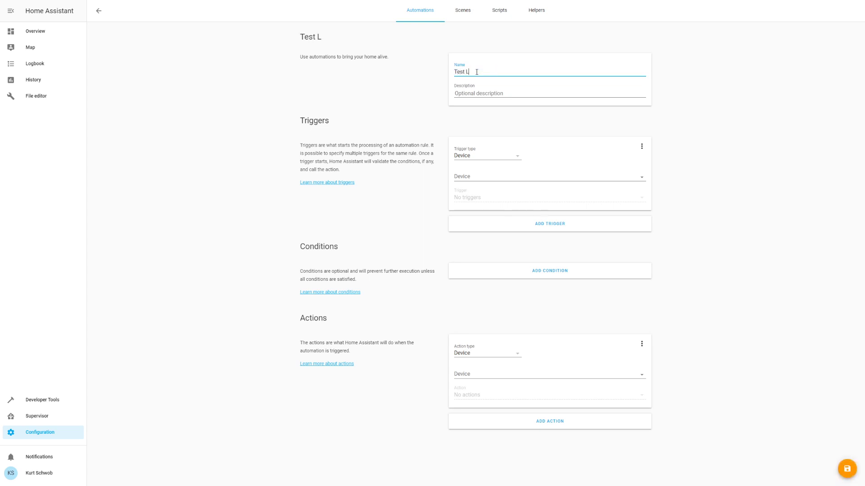
- Give the automation a Webhook trigger with Webhook ID TestLight
left_click(517, 160)
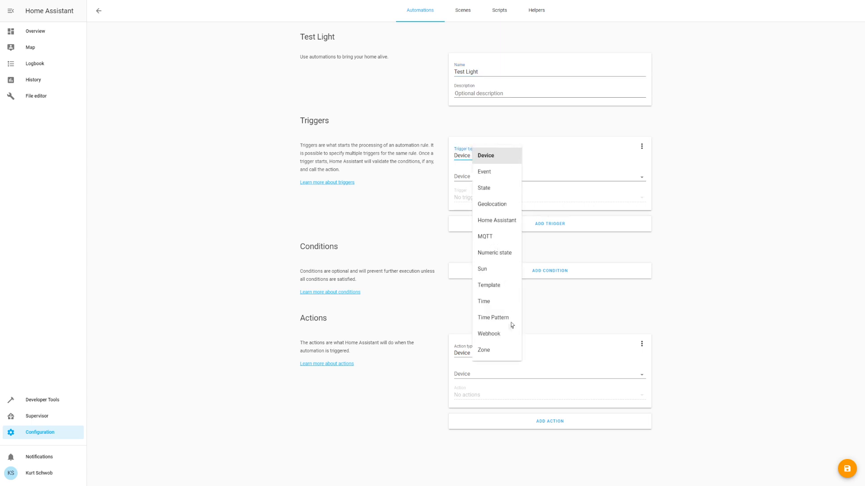
left_click(493, 334)
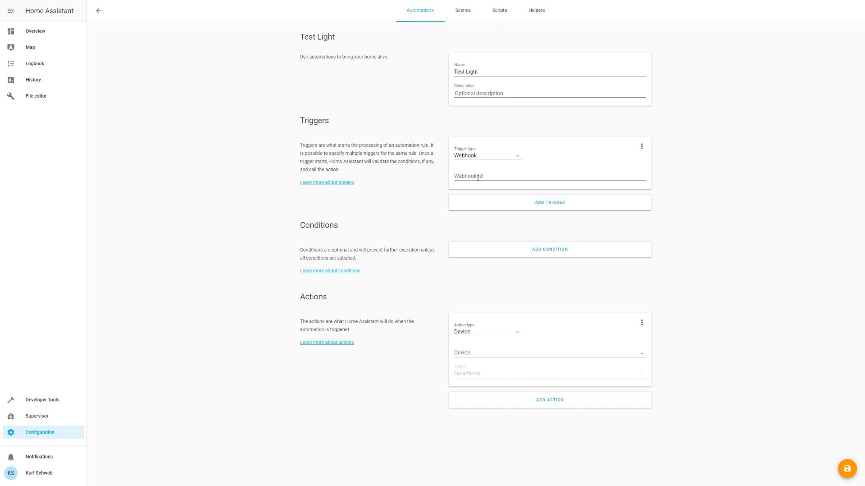
left_click(478, 178)
type("TestLight")
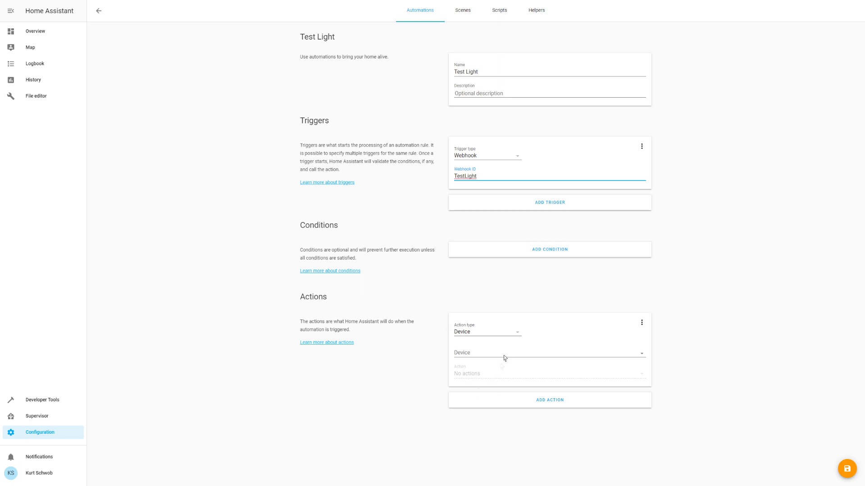
left_click(518, 333)
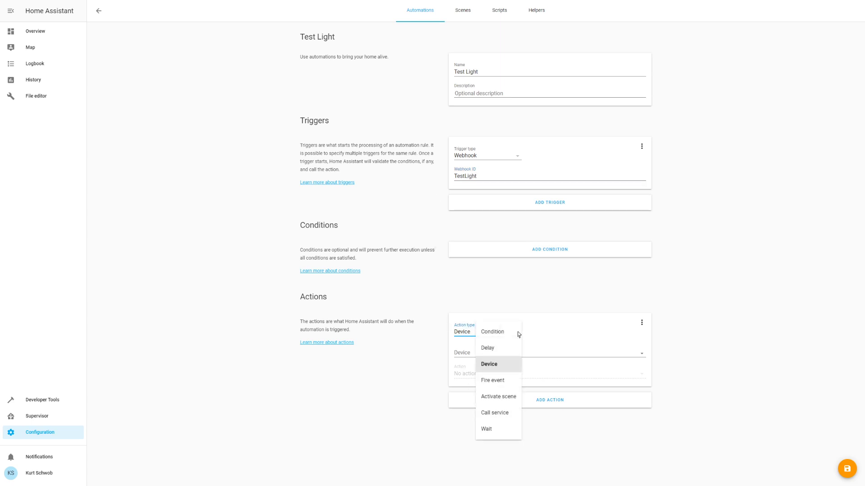
- Make the action call light.turn_on on LED6 - Stream Status with pasted color_name red and brightness_pct 47
left_click(494, 414)
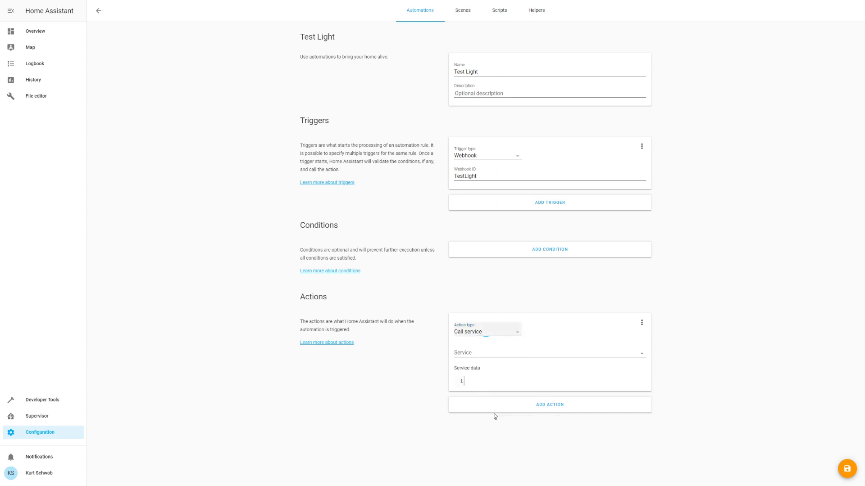
left_click(491, 353)
type("tur")
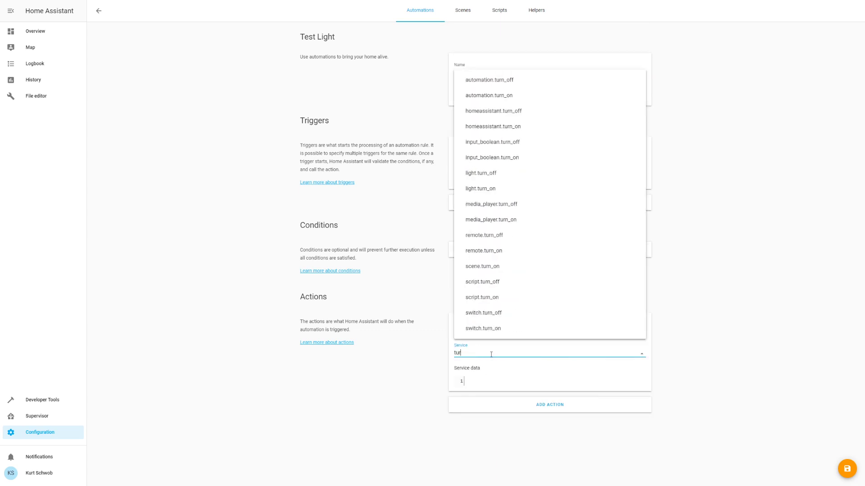
type("n_on")
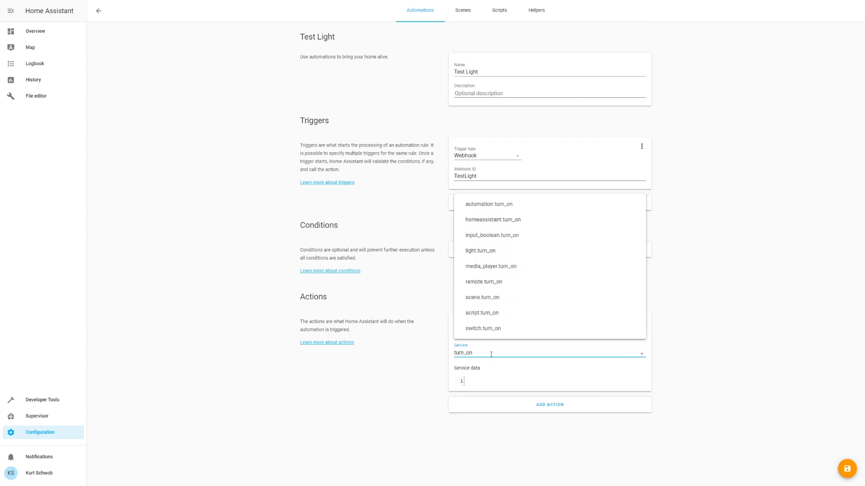
left_click(485, 256)
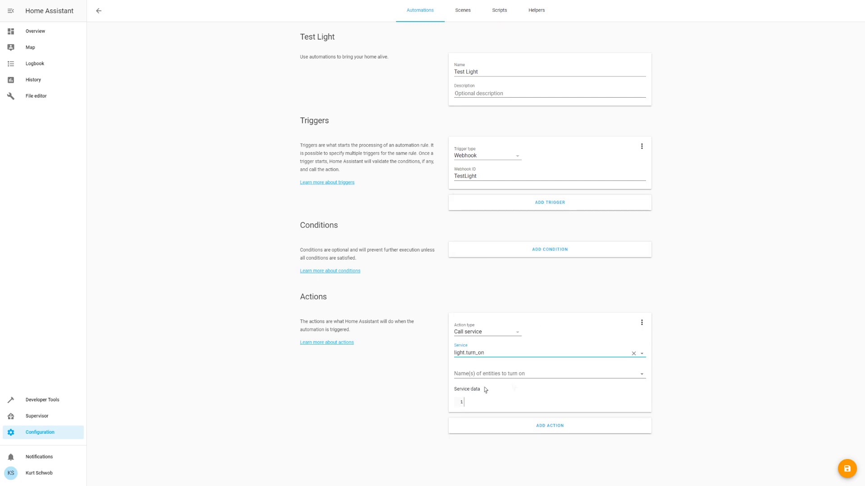
left_click(641, 375)
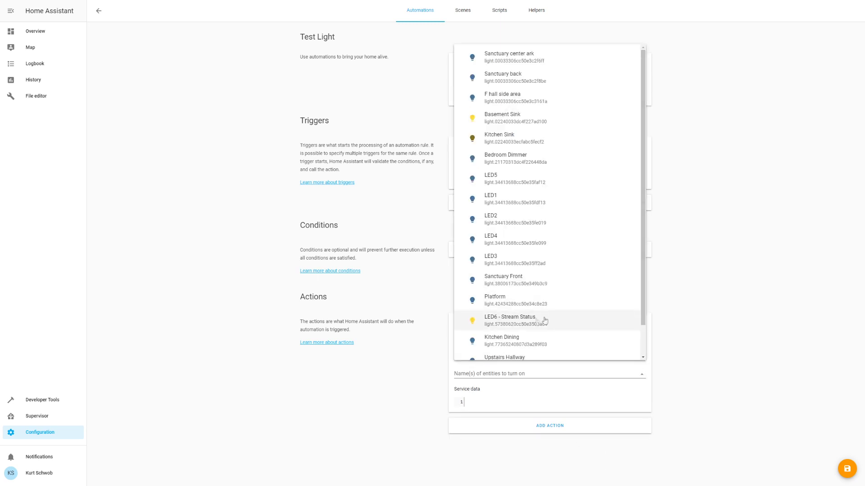
left_click(504, 321)
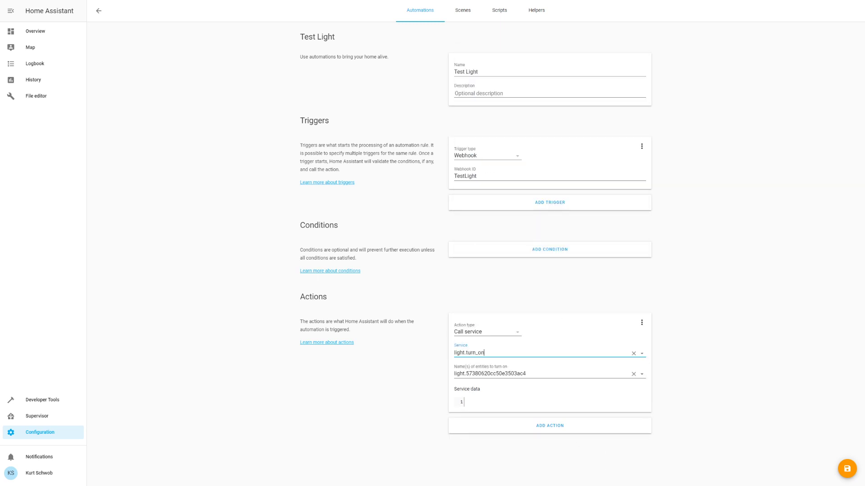
key("ctrl+v")
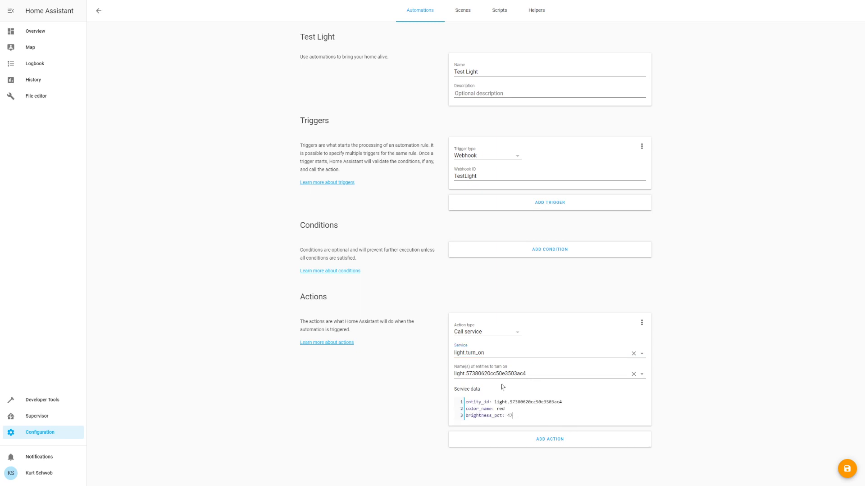
left_click(490, 408)
- Remove the redundant entity_id line, save Test Light, and return to the automations list
key("shift+Up")
key("BackSpace")
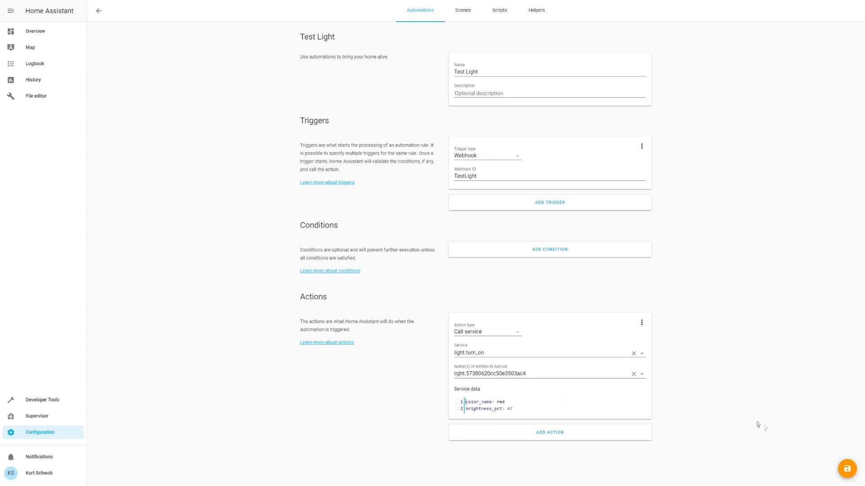
left_click(847, 473)
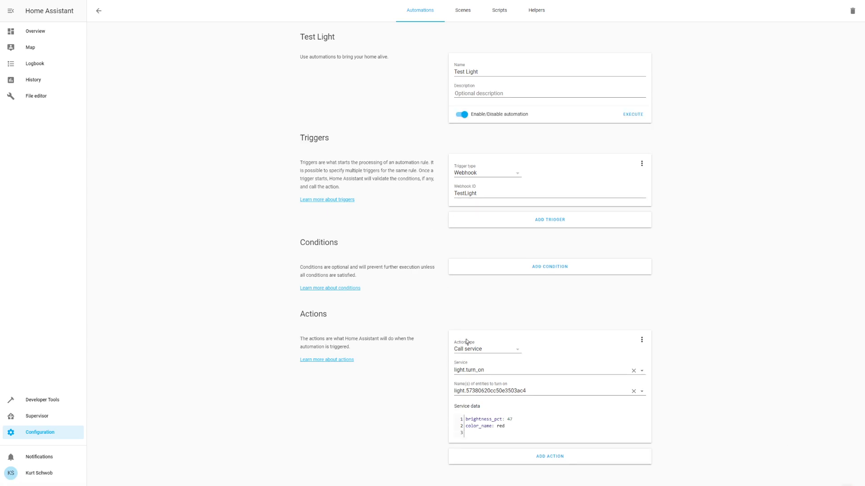
left_click(415, 15)
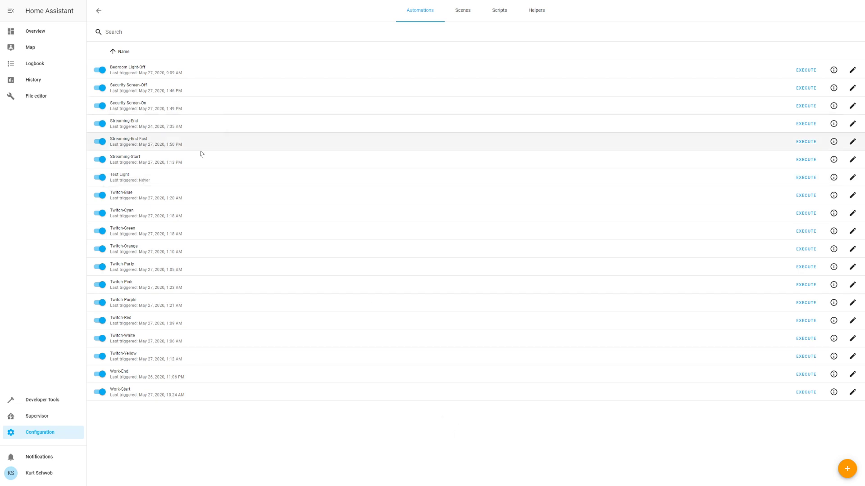
- Reopen Test Light and look up the POST /api/webhook/ URL format in the trigger docs
left_click(852, 180)
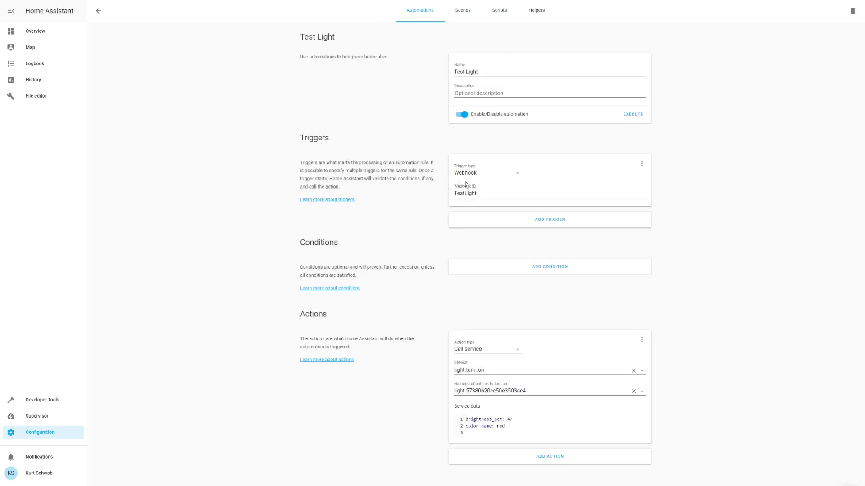
left_click(331, 203)
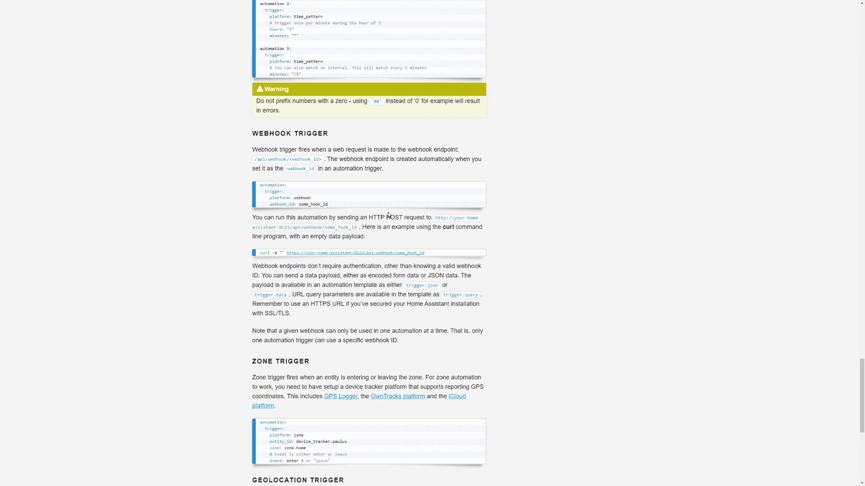
left_click_drag(386, 217, 403, 216)
left_click_drag(435, 218, 357, 228)
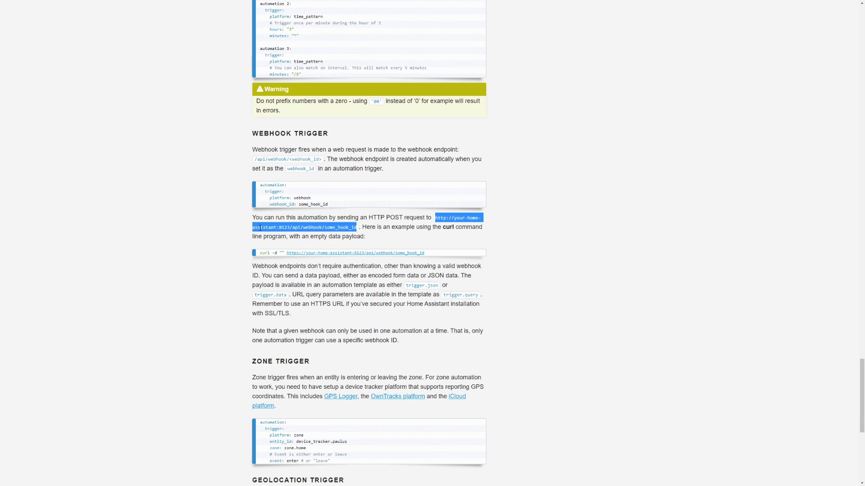
left_click_drag(278, 227, 324, 228)
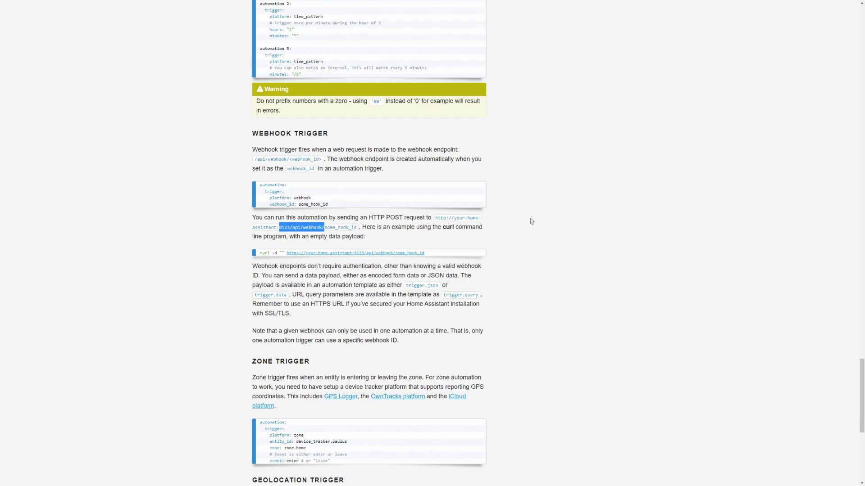
key("ctrl+Tab")
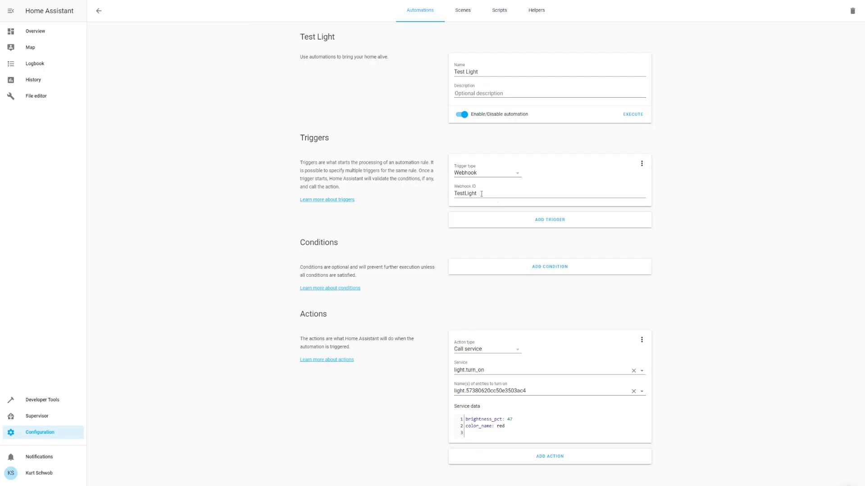
- Create a new IFTTT applet with a Webhooks 'Receive a web request' trigger for event TestLight
key("ctrl+Tab")
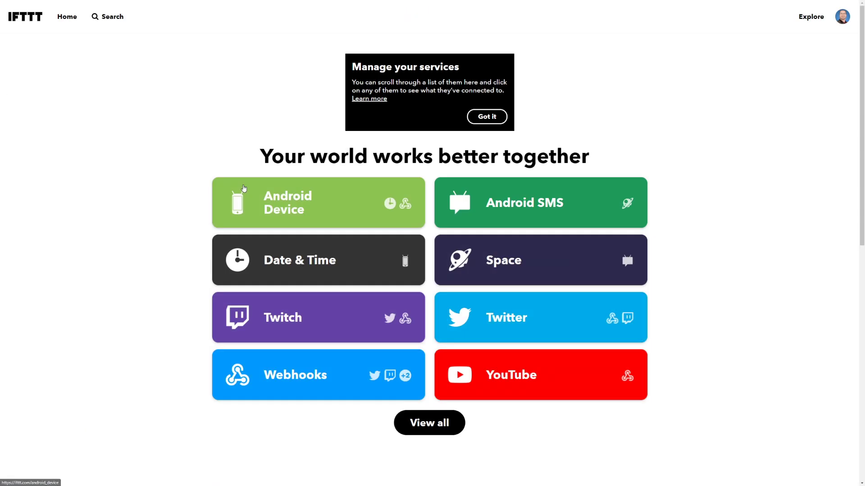
left_click(842, 18)
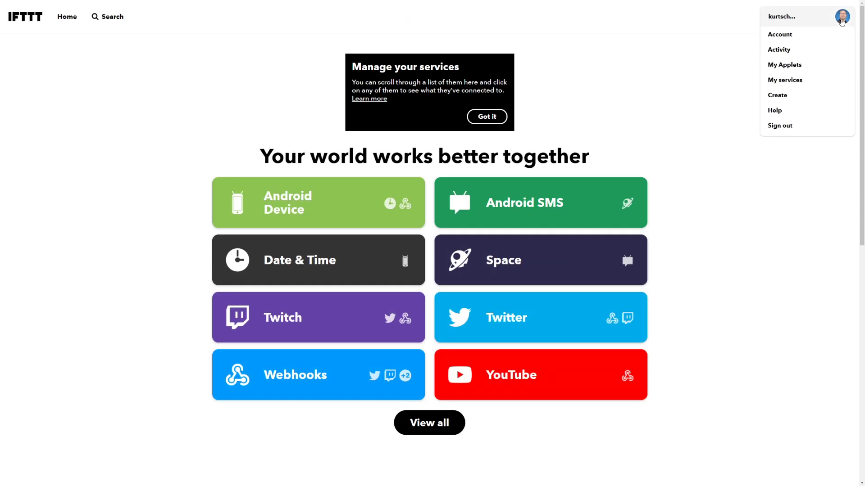
left_click(776, 99)
left_click(308, 143)
type("web")
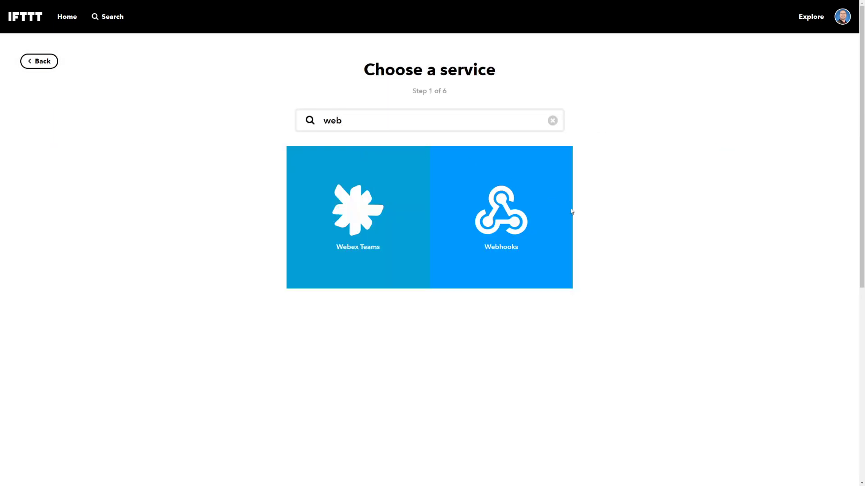
left_click(509, 221)
left_click(214, 136)
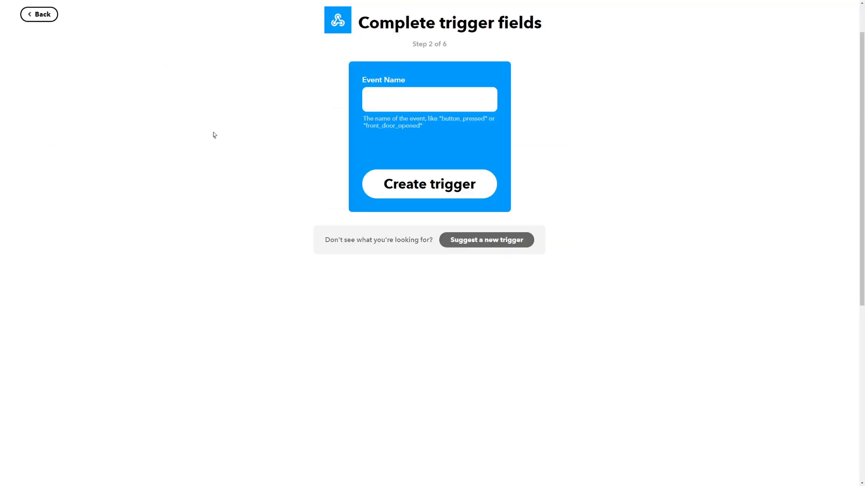
left_click(392, 96)
type("TestLight")
double_click(406, 103)
key("ctrl+c")
left_click(447, 187)
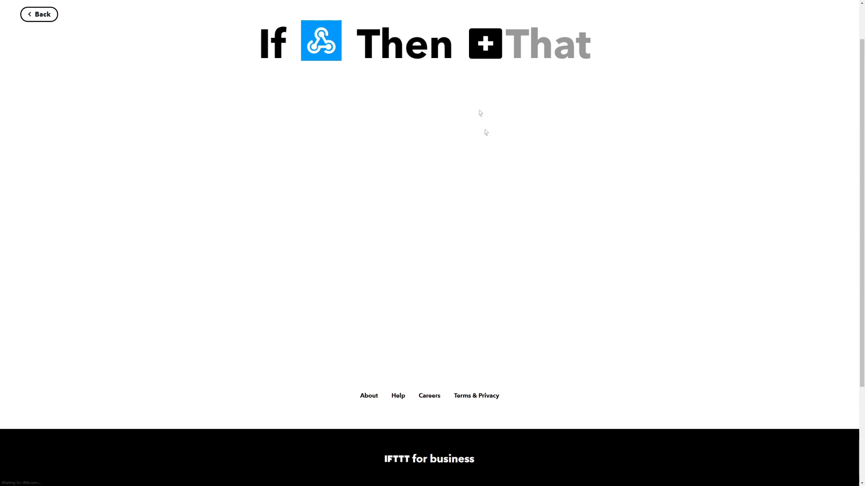
- Choose Webhooks' Make a web request as the applet's action
type("web")
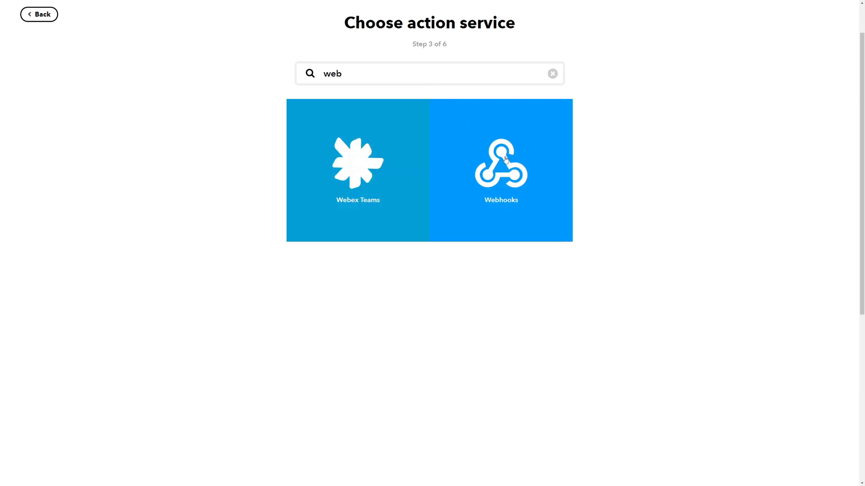
left_click(505, 160)
left_click(208, 124)
- Paste TestLight into the URL and set the method to POST with content type text/plain
key("ctrl+v")
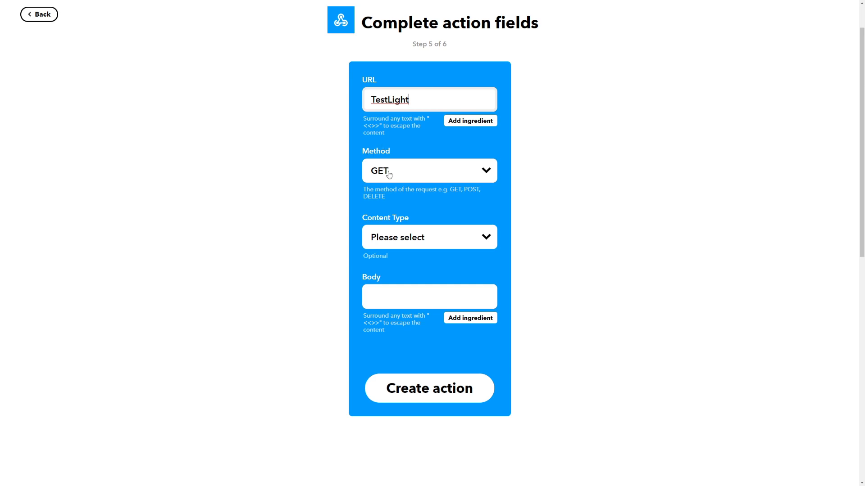
left_click(425, 176)
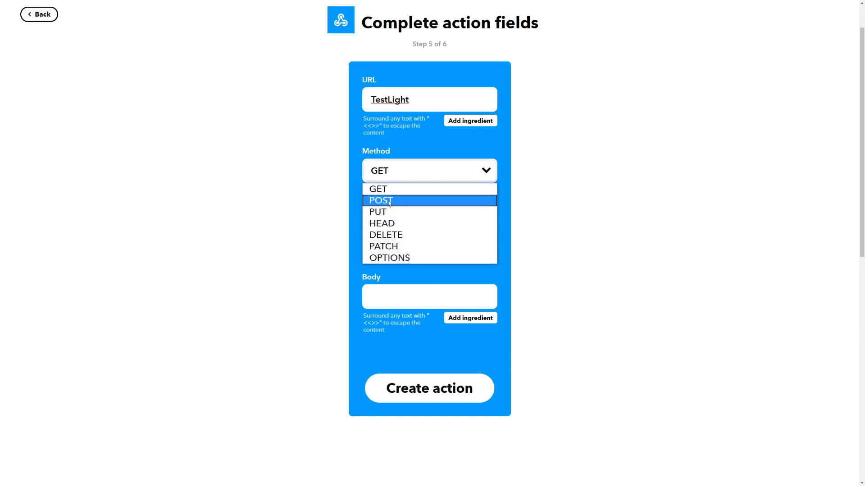
left_click(389, 204)
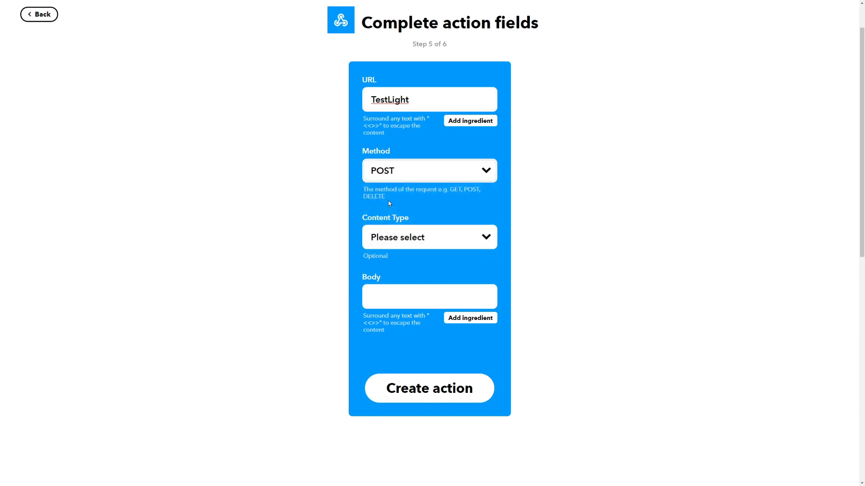
left_click(397, 242)
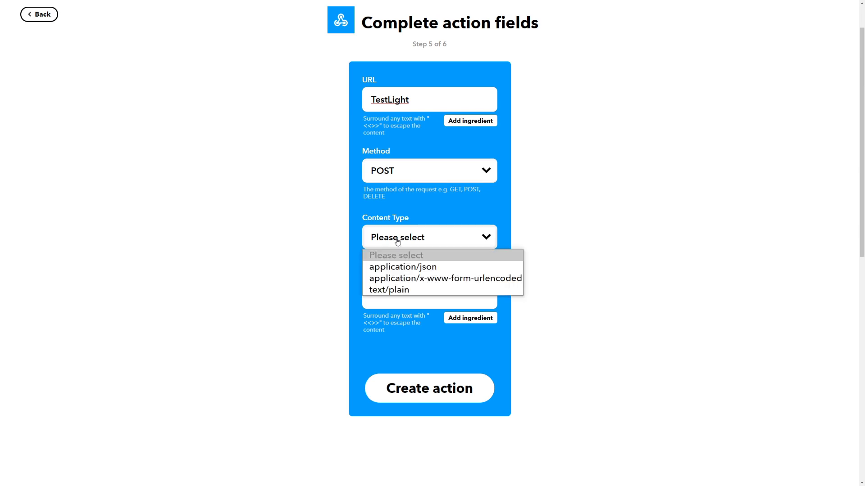
left_click(382, 290)
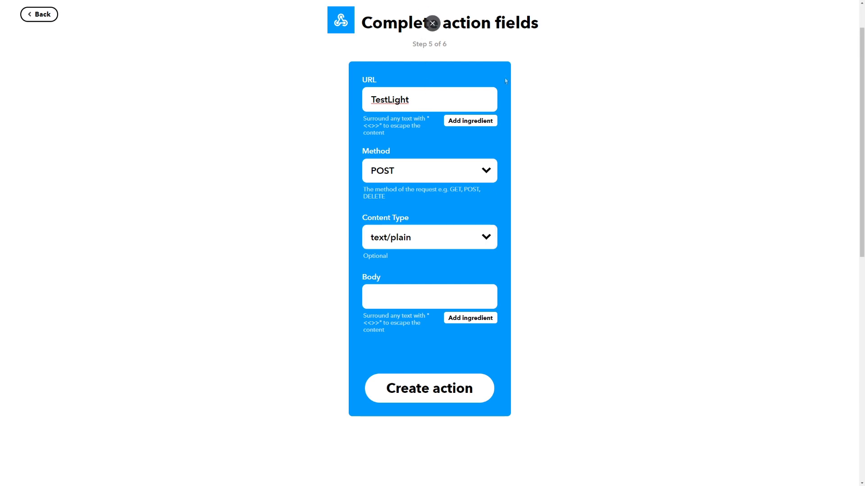
- Complete the URL as the Home Assistant /api/webhook/TestLight address, then create the action and finish the applet
left_click(440, 98)
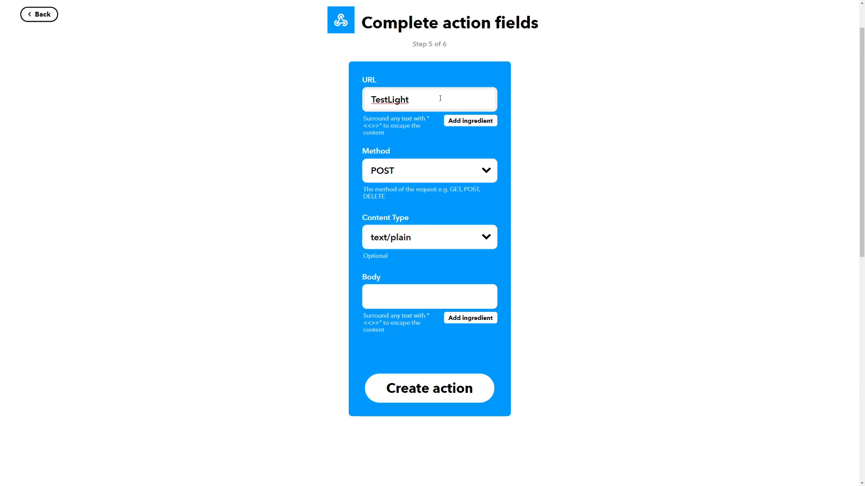
type("http://schwoby.freeddns.org:8123/api/webhook/")
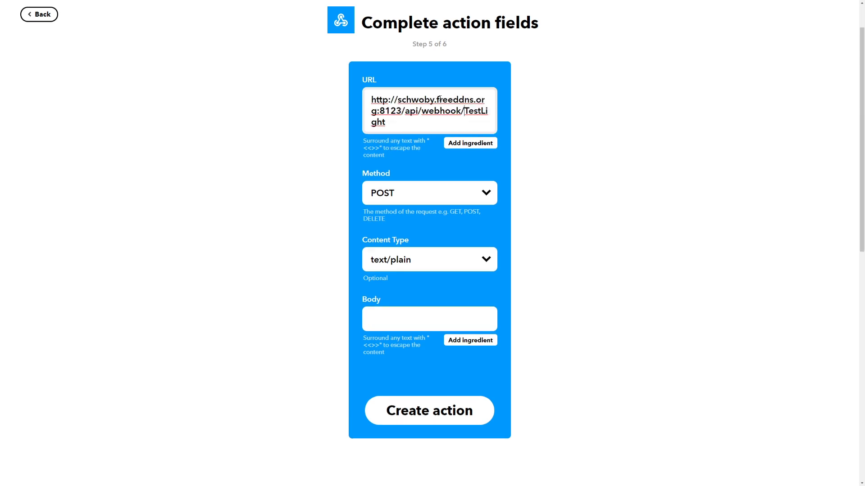
left_click_drag(399, 100, 375, 111)
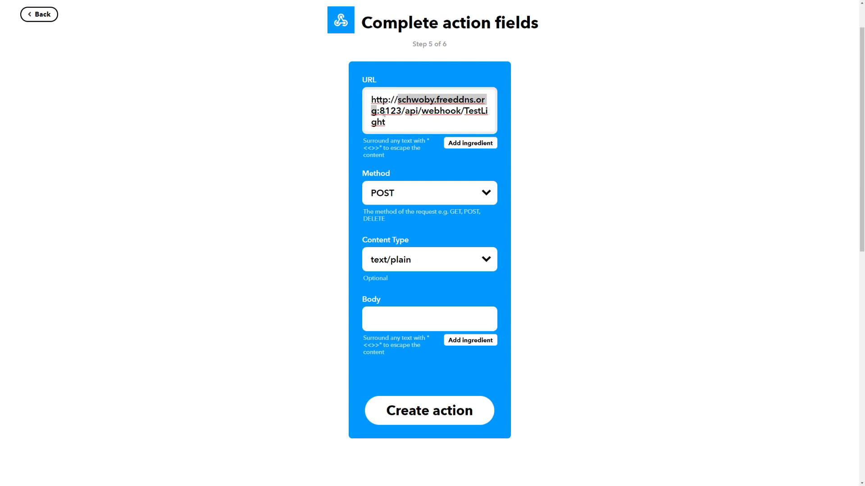
left_click_drag(379, 111, 427, 124)
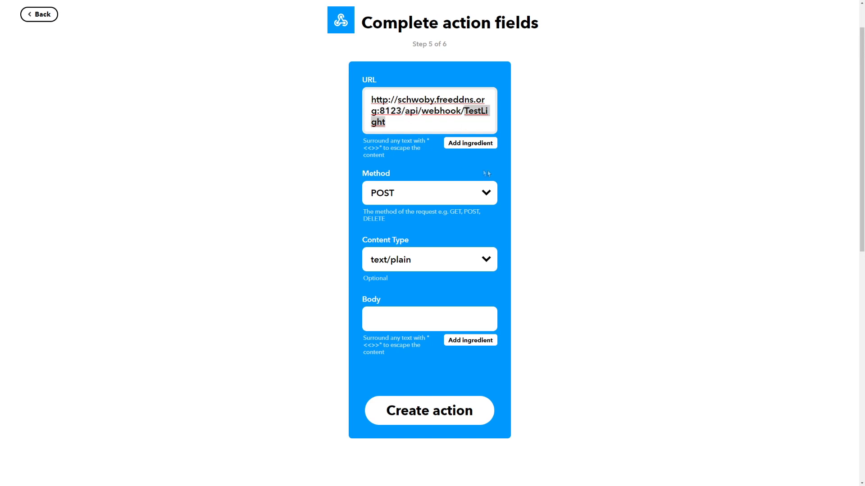
left_click(453, 417)
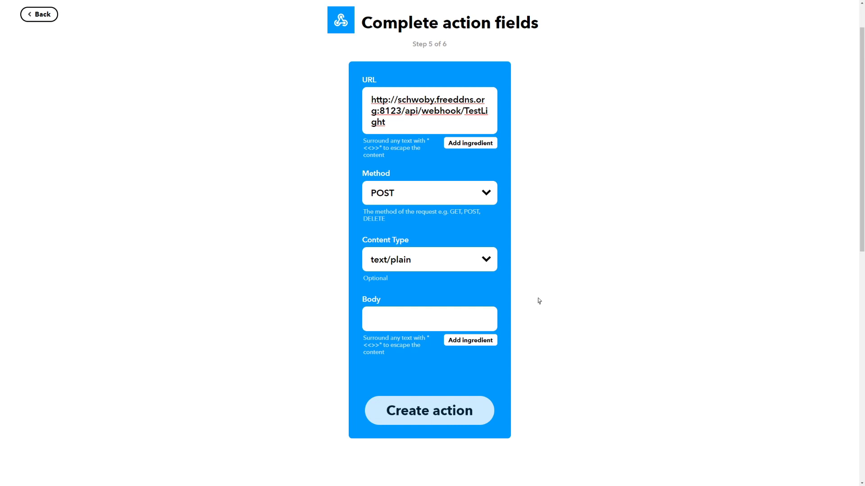
key("Return")
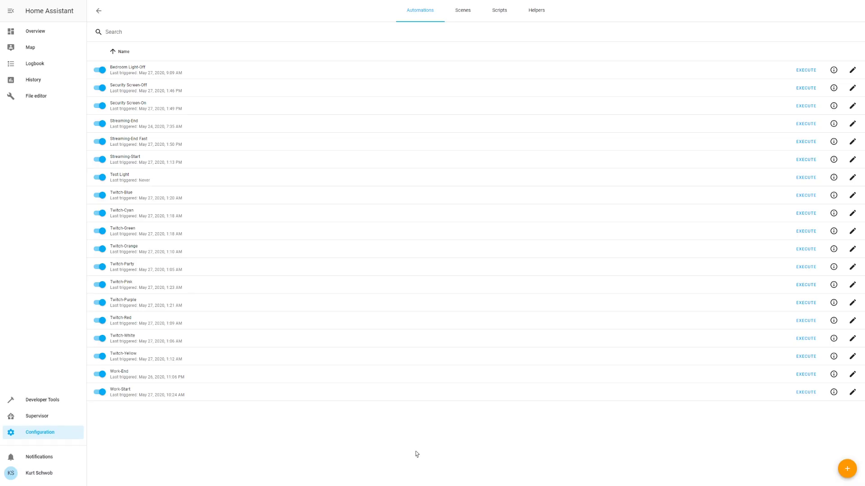
key("super")
- Launch a Windows Command Prompt via Run and move it down over the automations list
key("Escape")
key("super+r")
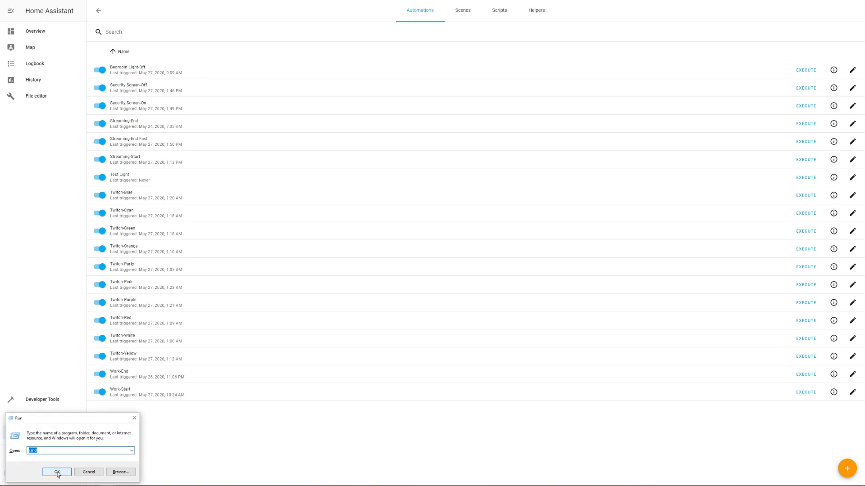
left_click(57, 472)
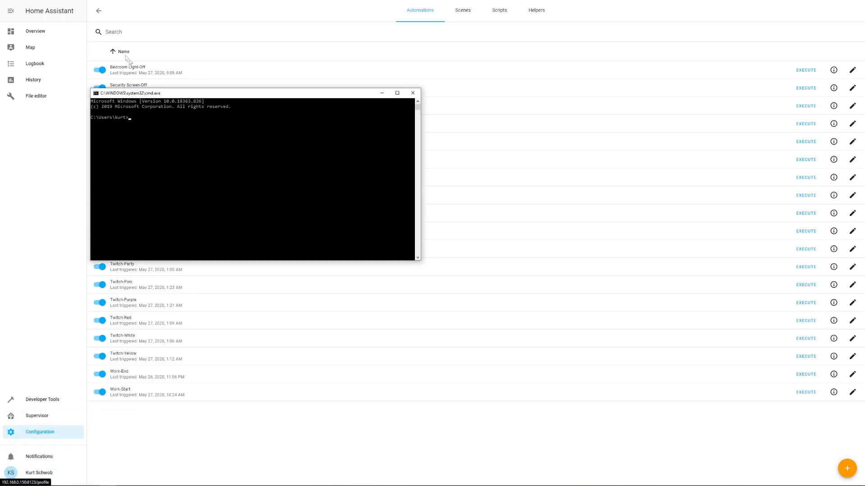
left_click_drag(218, 95, 225, 303)
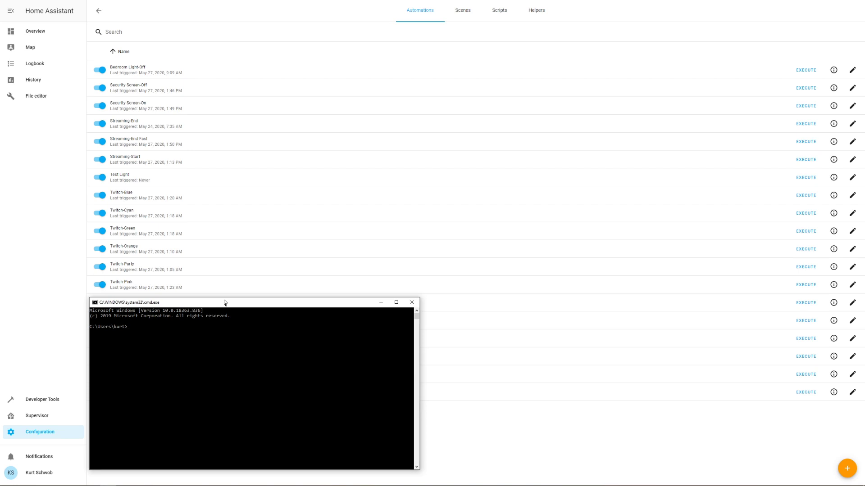
mouse_move(432, 18)
left_click(432, 20)
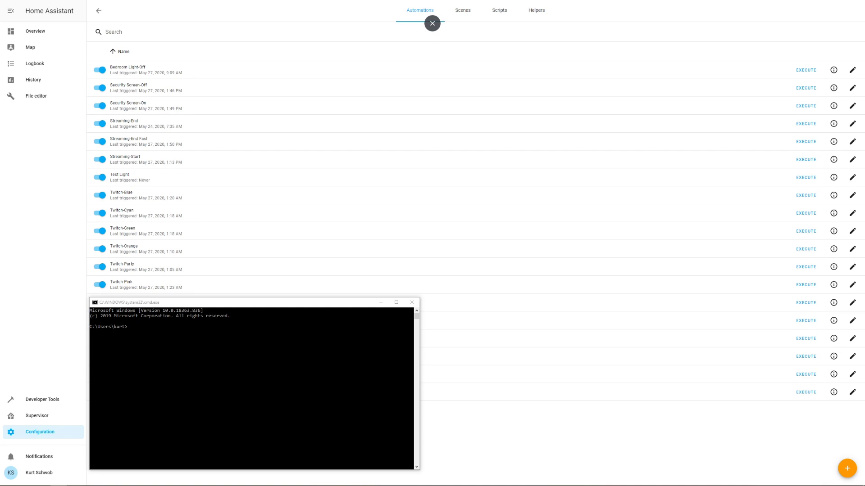
right_click(200, 386)
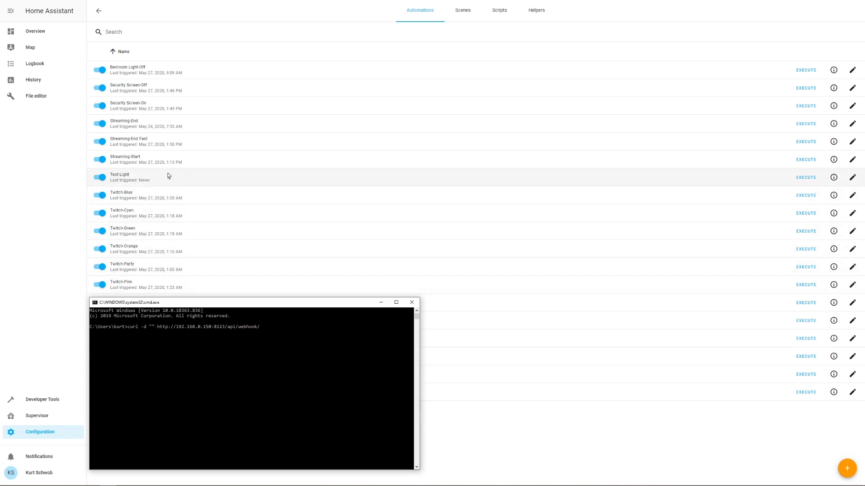
left_click(274, 333)
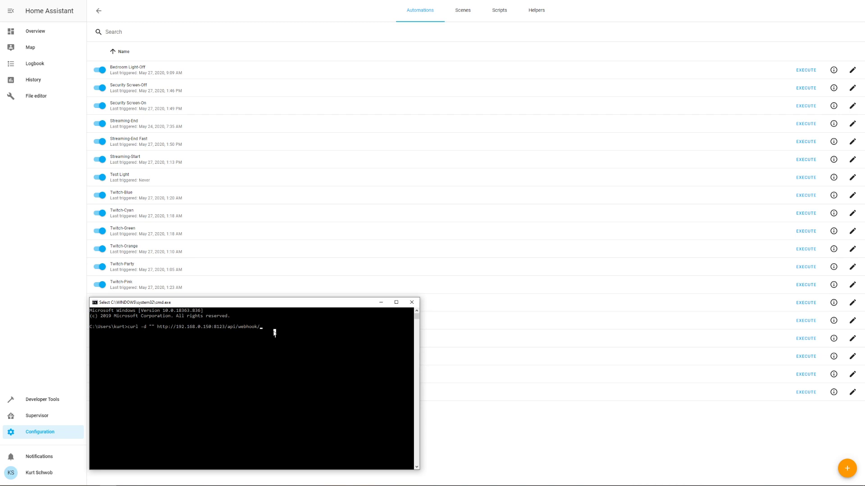
key("Escape")
type("TestLight")
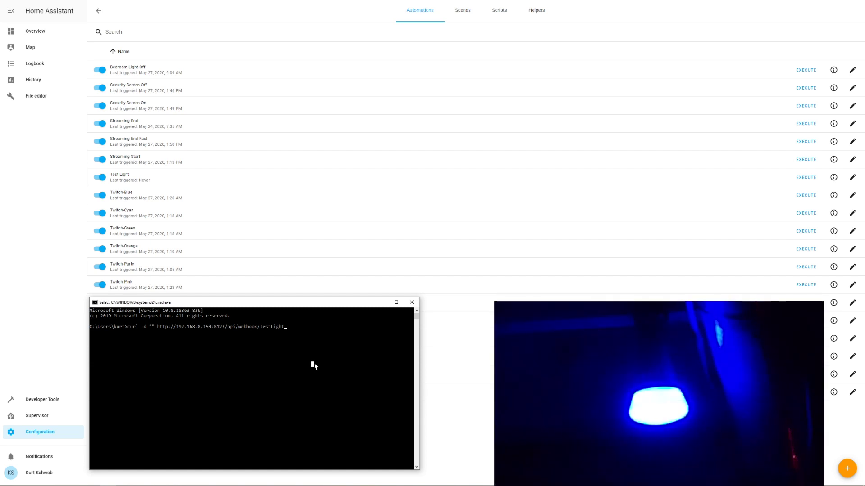
- Run the curl command and confirm Test Light shows last triggered May 27, 2020, 11:12 PM
key("Return")
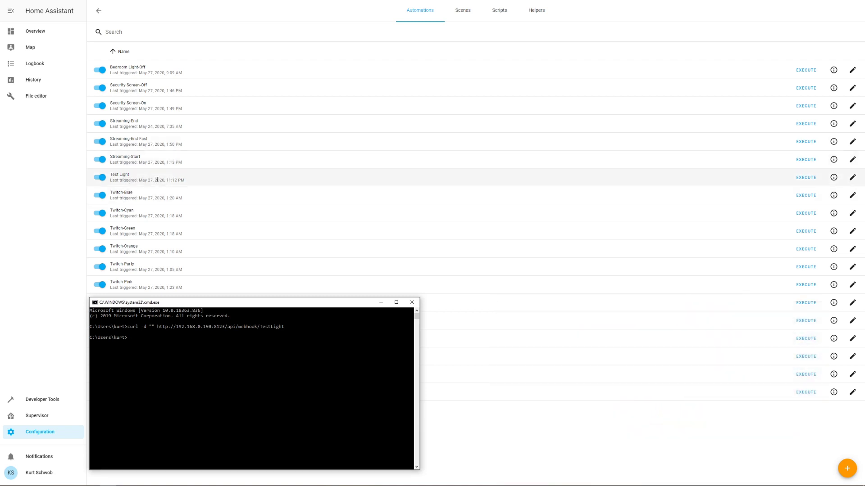
left_click_drag(112, 180, 192, 185)
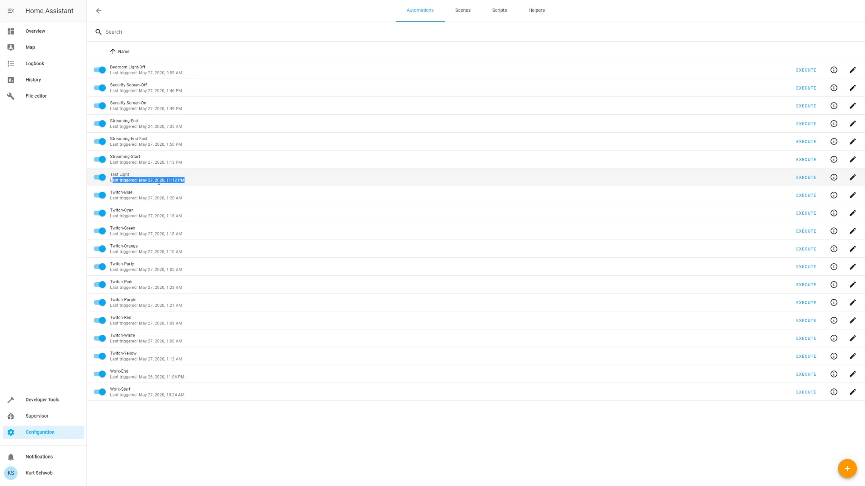